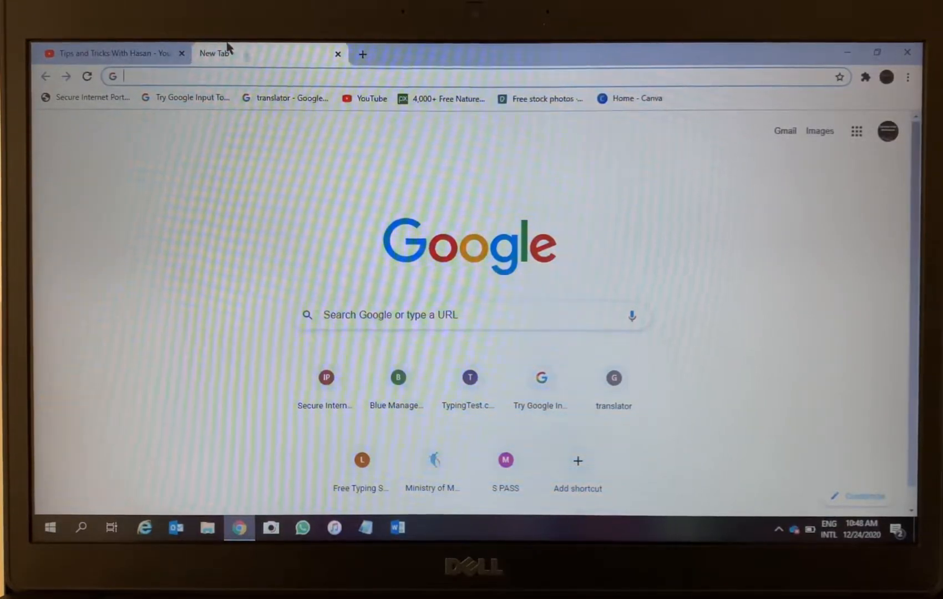
Step: Search Google for 'screencastify extension' from the search box suggestion
{"action": "left_click", "coordinate": [160, 76]}
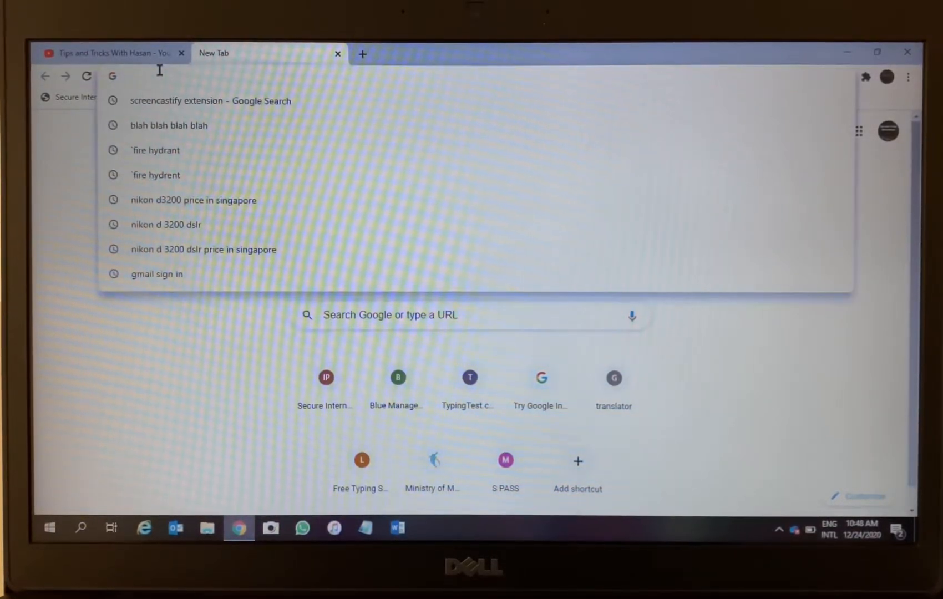
{"action": "left_click", "coordinate": [333, 314]}
{"action": "type", "text": "screen"}
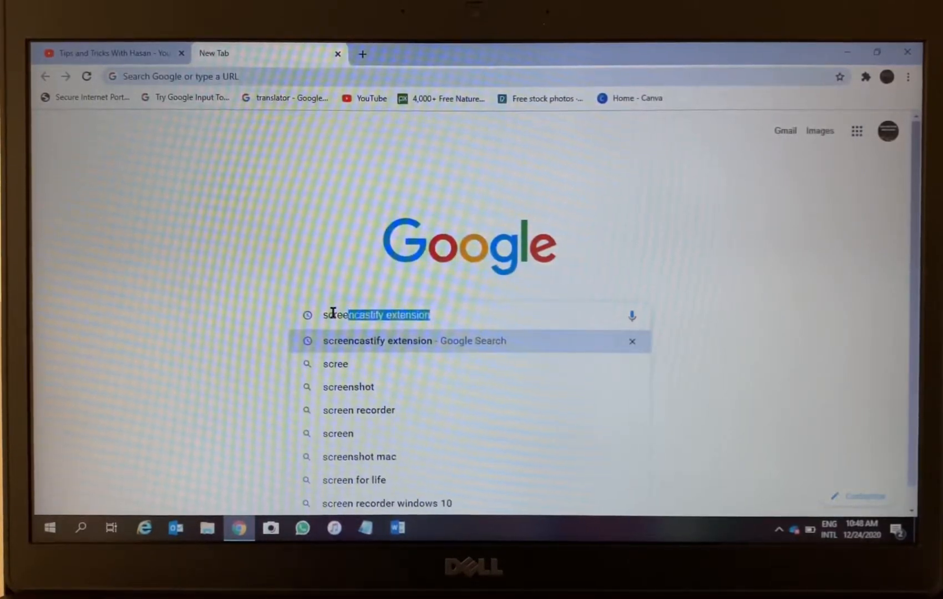
{"action": "type", "text": "ca"}
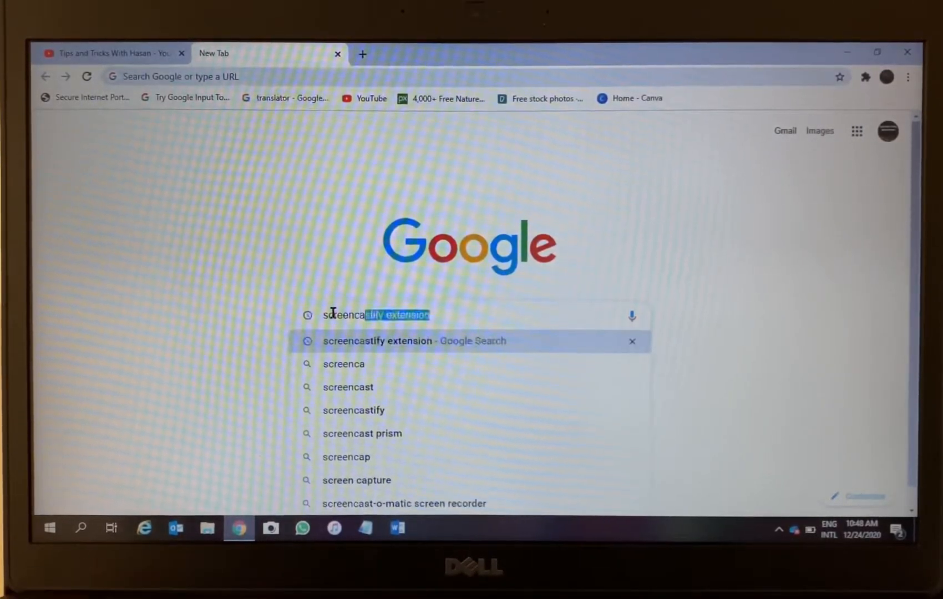
{"action": "type", "text": "stify"}
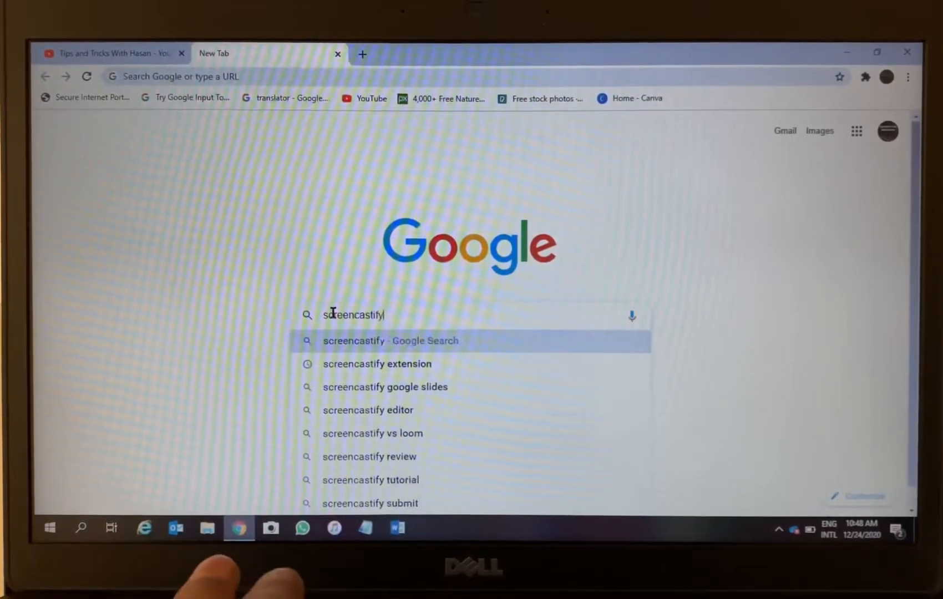
{"action": "mouse_move", "coordinate": [377, 364]}
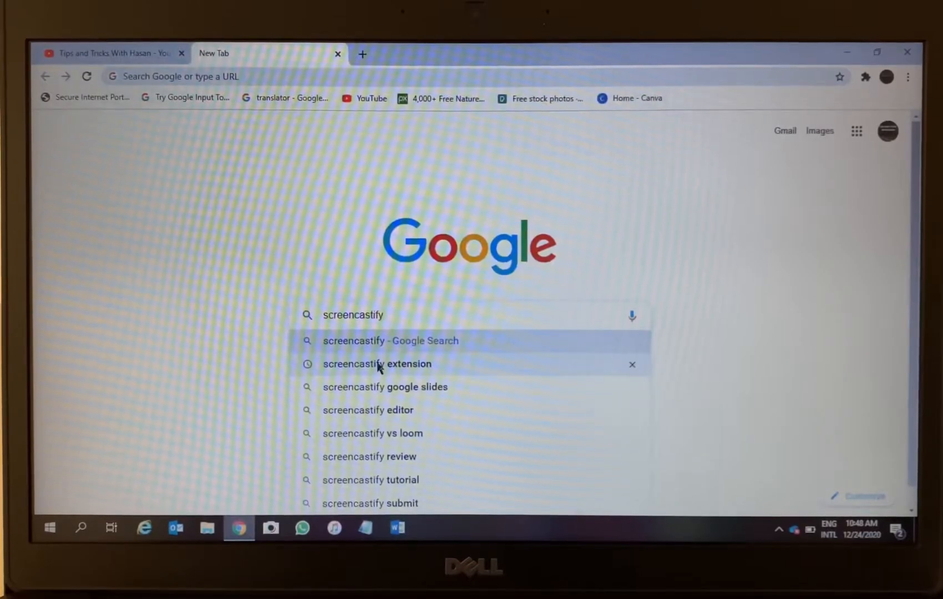
{"action": "left_click", "coordinate": [379, 365]}
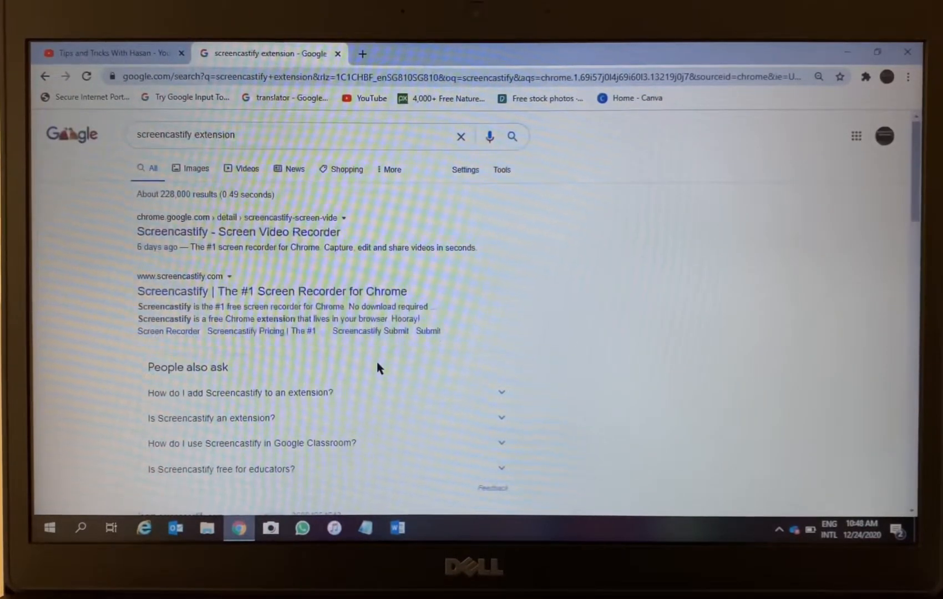
Step: Add the Screencastify - Screen Video Recorder extension to Chrome from its store listing
{"action": "left_click", "coordinate": [238, 235]}
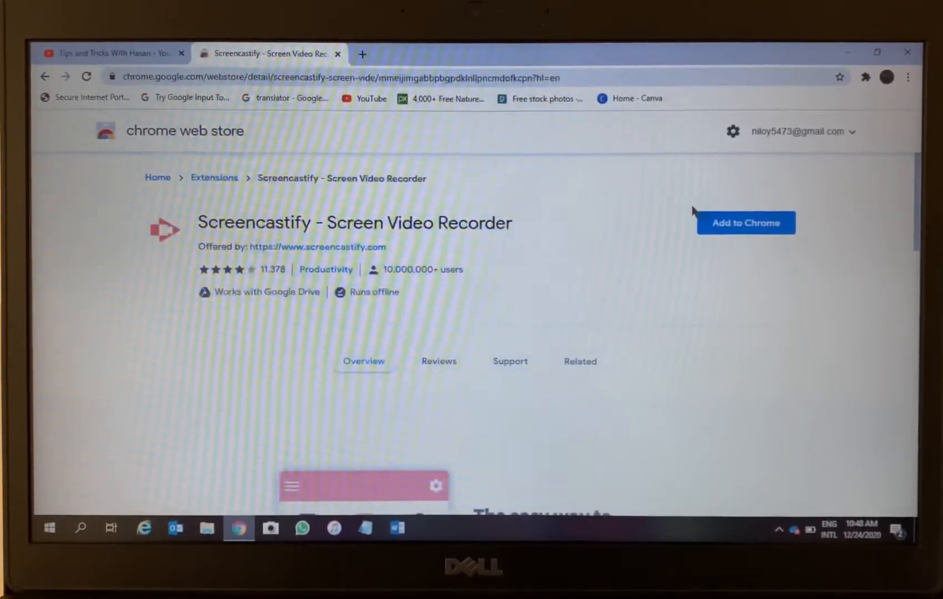
{"action": "left_click", "coordinate": [729, 234]}
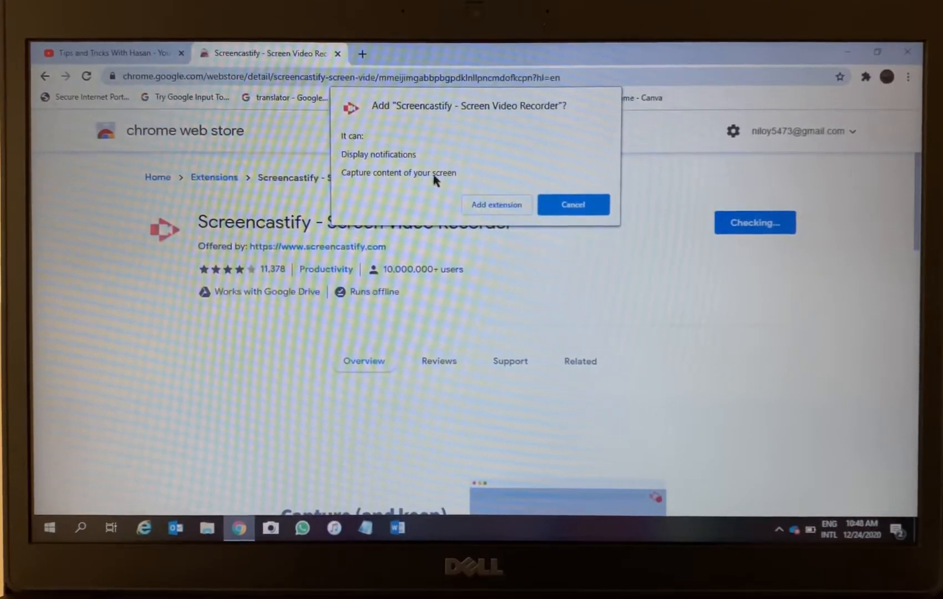
{"action": "left_click", "coordinate": [485, 212]}
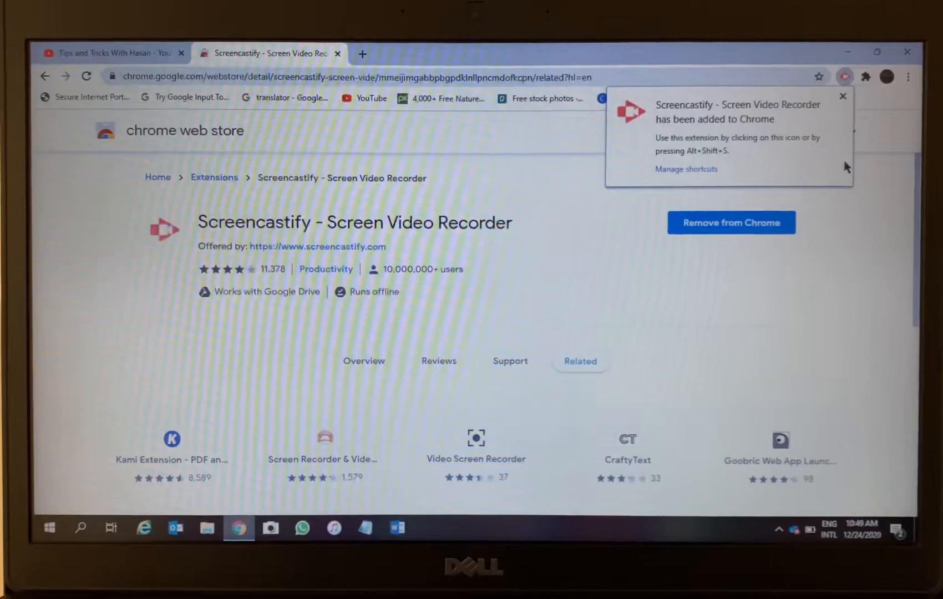
Step: Pin Screencastify to the toolbar and launch its My Recordings page
{"action": "left_click", "coordinate": [843, 97]}
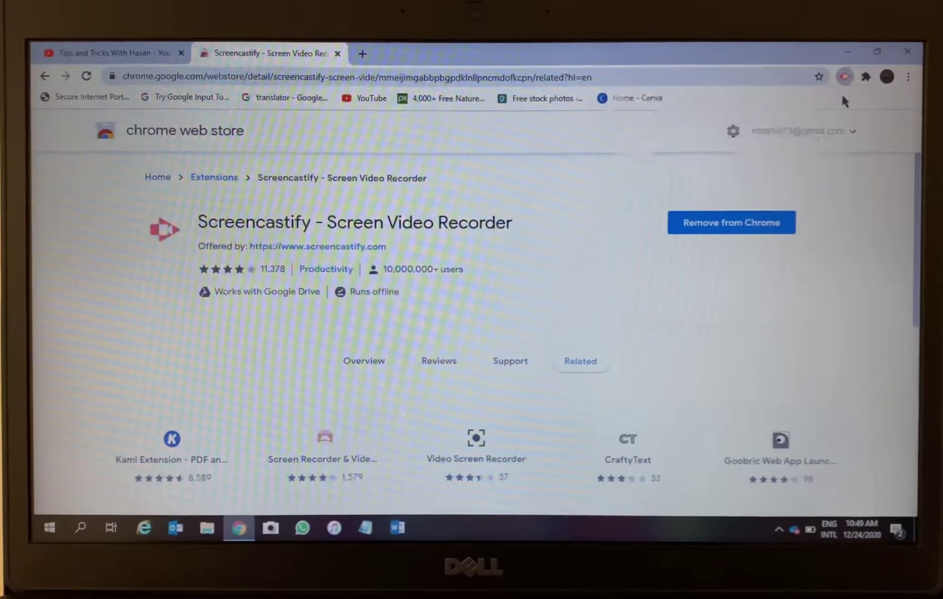
{"action": "left_click", "coordinate": [867, 78]}
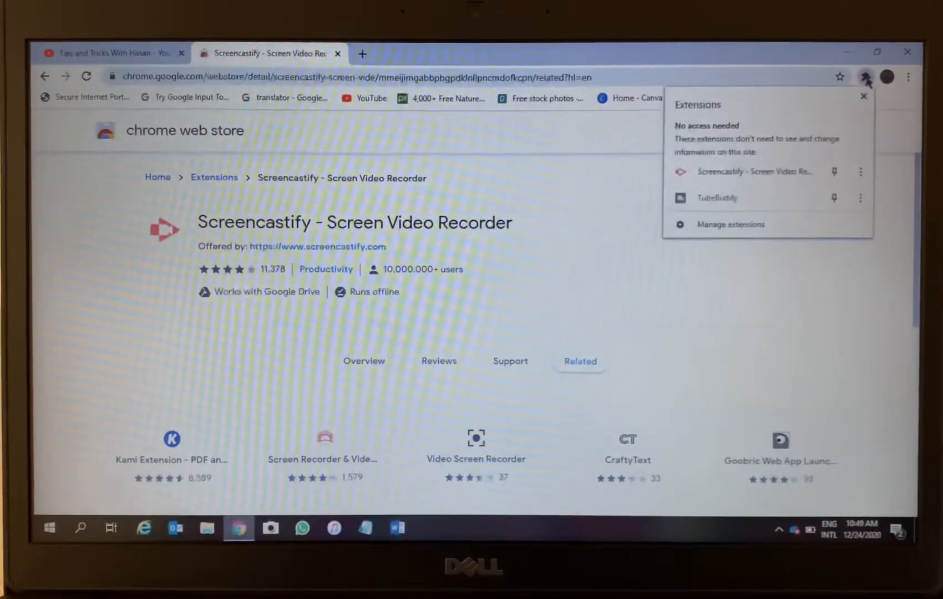
{"action": "left_click", "coordinate": [833, 171]}
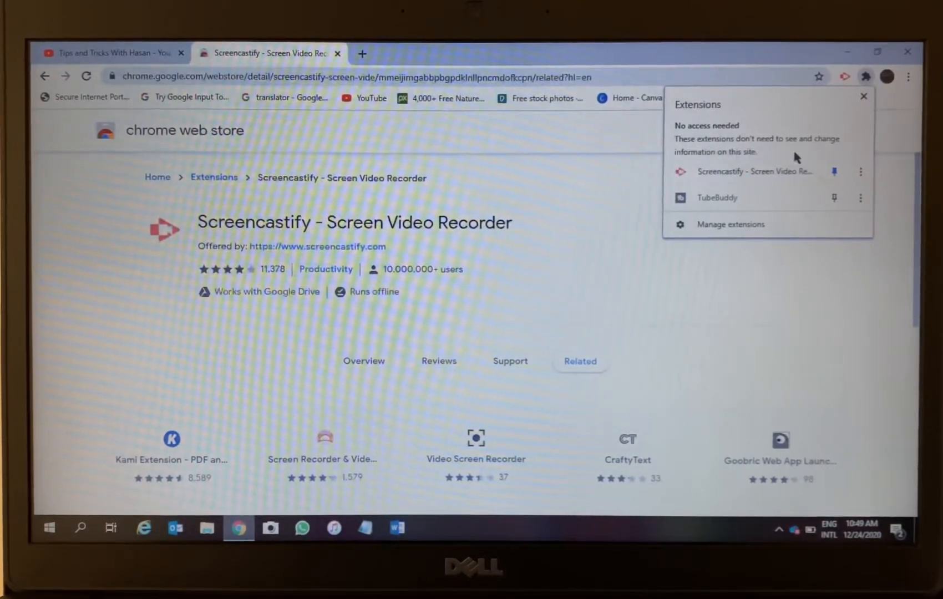
{"action": "left_click", "coordinate": [635, 170]}
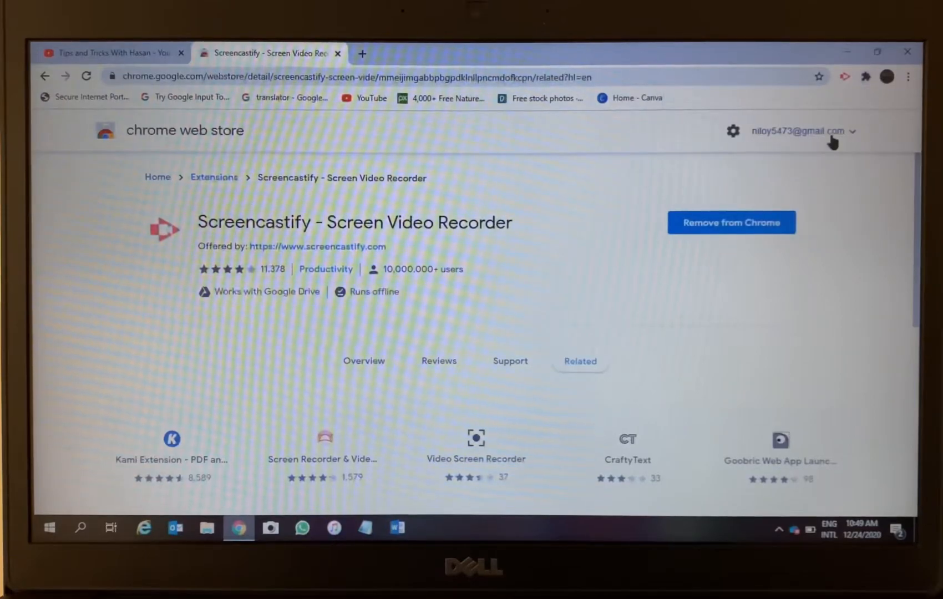
{"action": "left_click", "coordinate": [845, 76]}
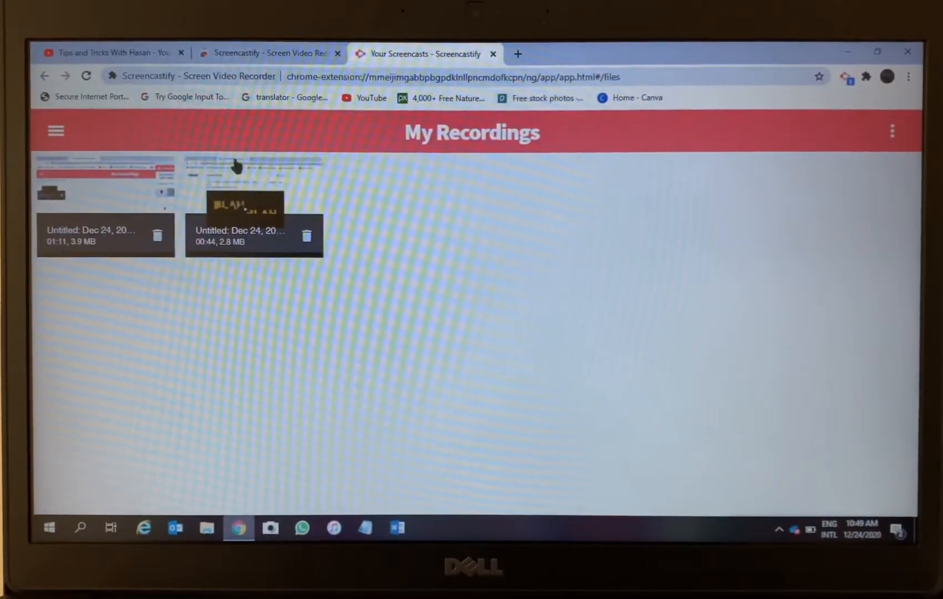
Step: Delete the 00:44 recording and bring up Screencastify's recording setup panel
{"action": "left_click", "coordinate": [307, 236]}
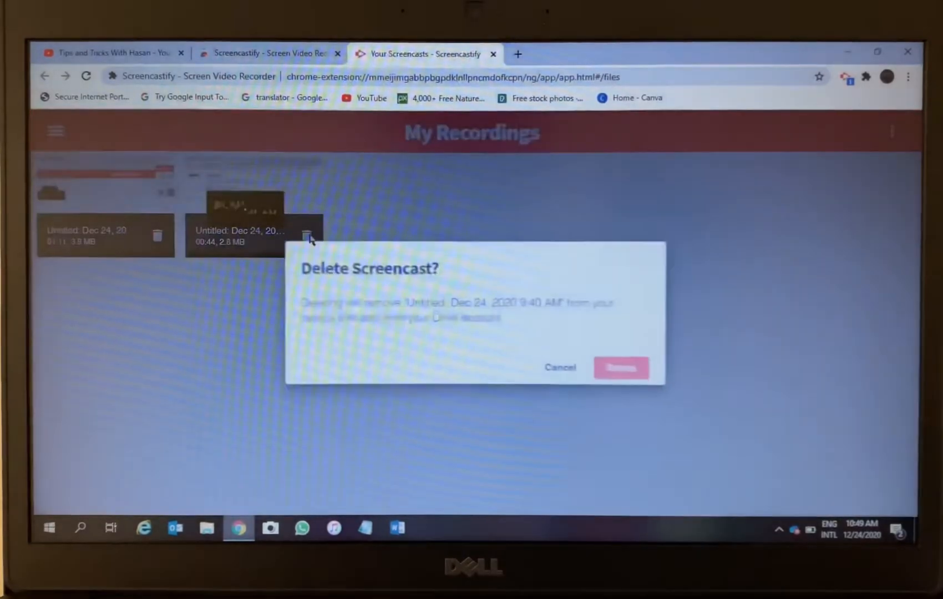
{"action": "left_click", "coordinate": [624, 369]}
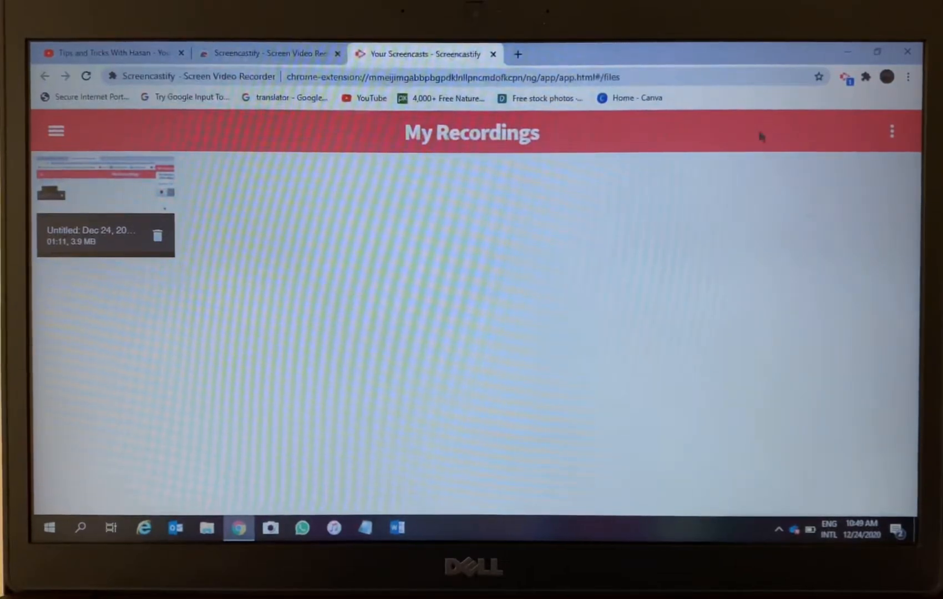
{"action": "left_click", "coordinate": [847, 78]}
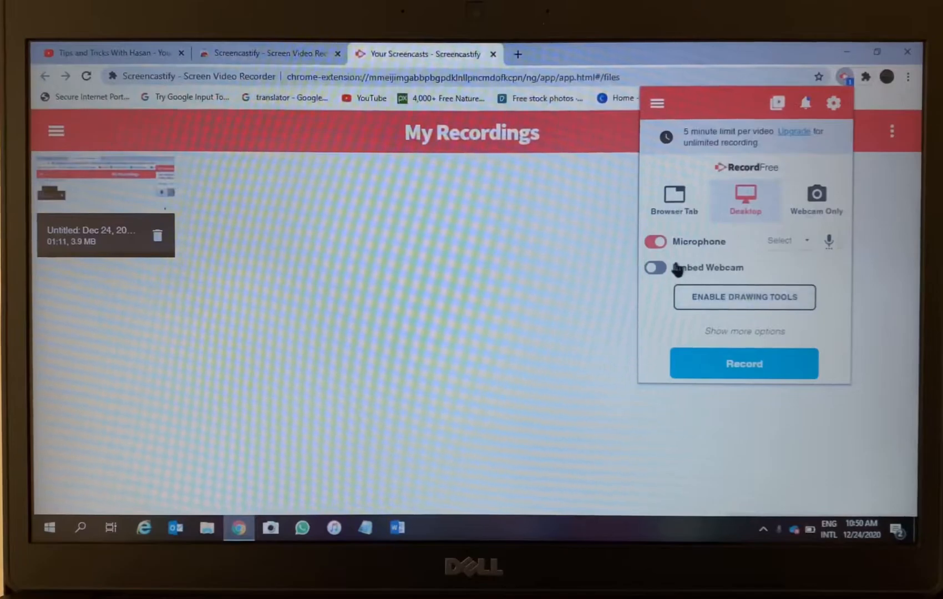
Step: Start a desktop recording with the microphone left on
{"action": "left_click", "coordinate": [654, 243]}
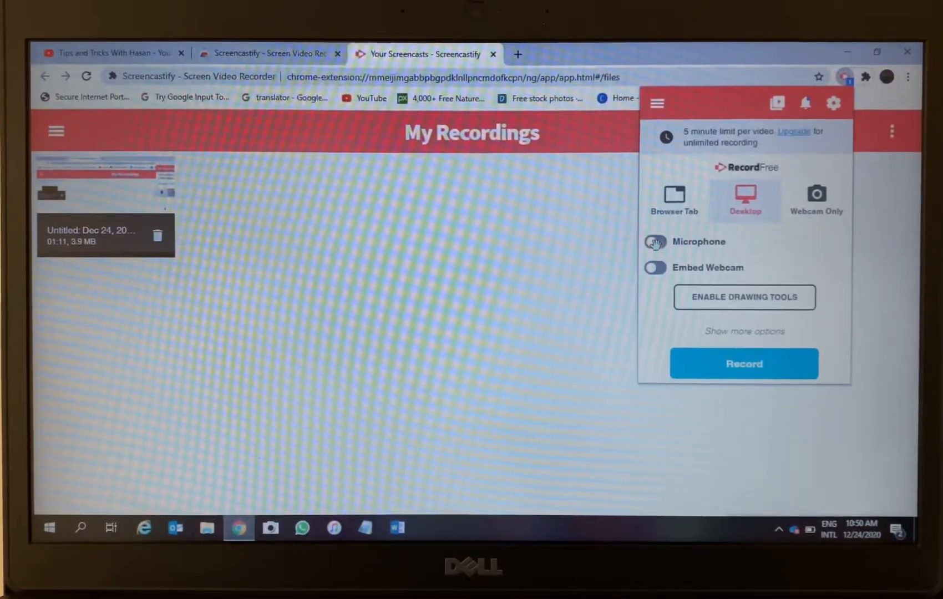
{"action": "left_click", "coordinate": [654, 243]}
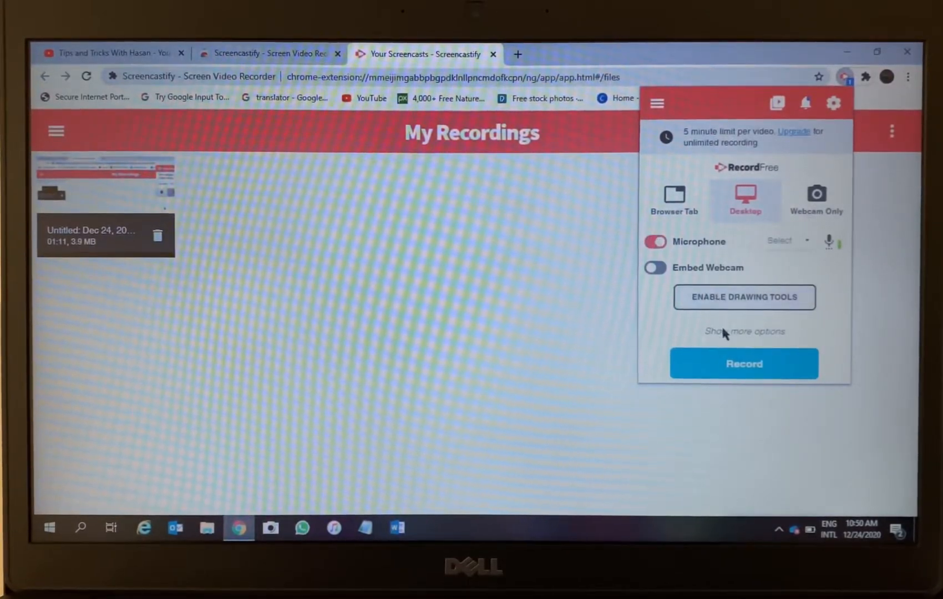
{"action": "left_click", "coordinate": [746, 365]}
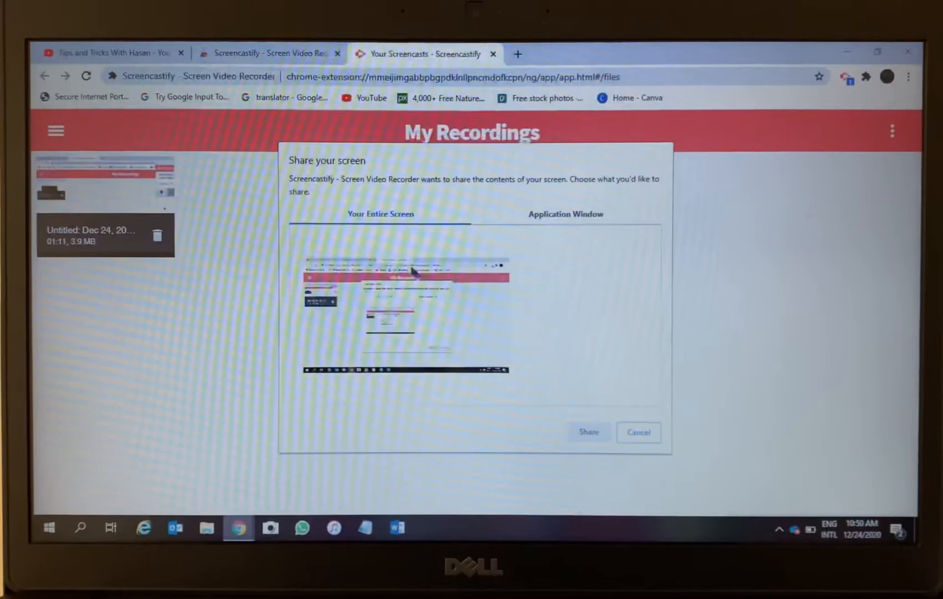
Step: Share the entire screen with Screencastify after checking the application window option
{"action": "left_click", "coordinate": [560, 215]}
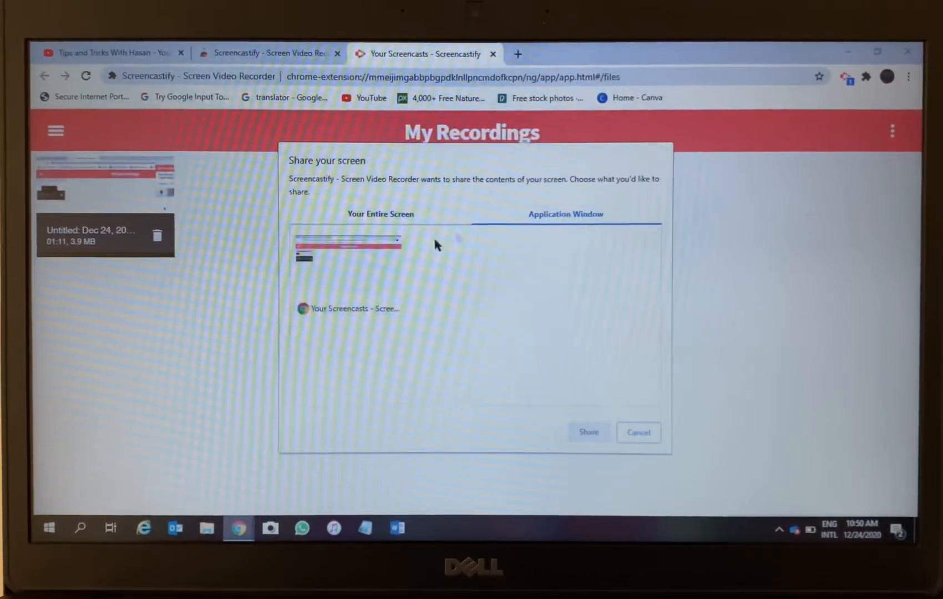
{"action": "left_click", "coordinate": [366, 270]}
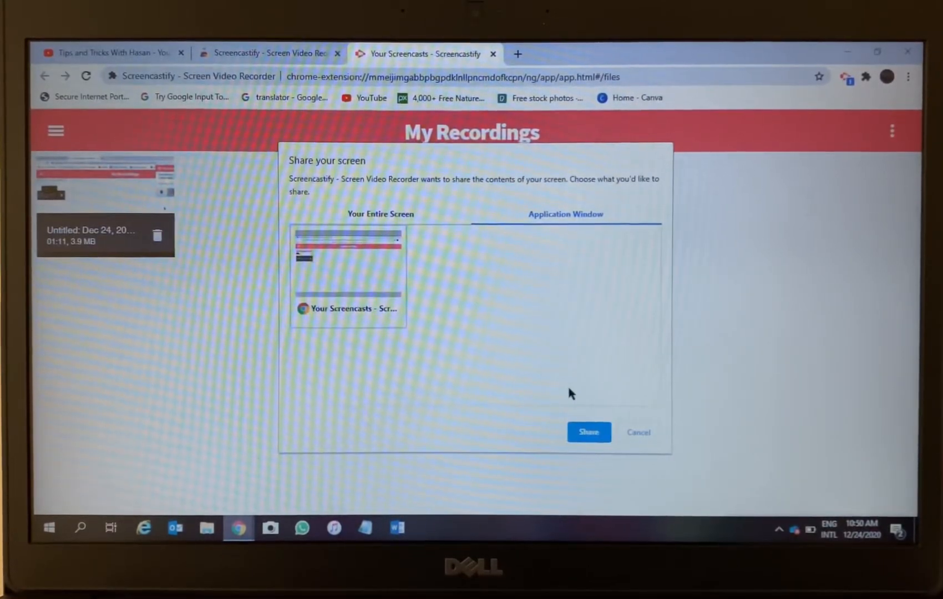
{"action": "left_click", "coordinate": [373, 216]}
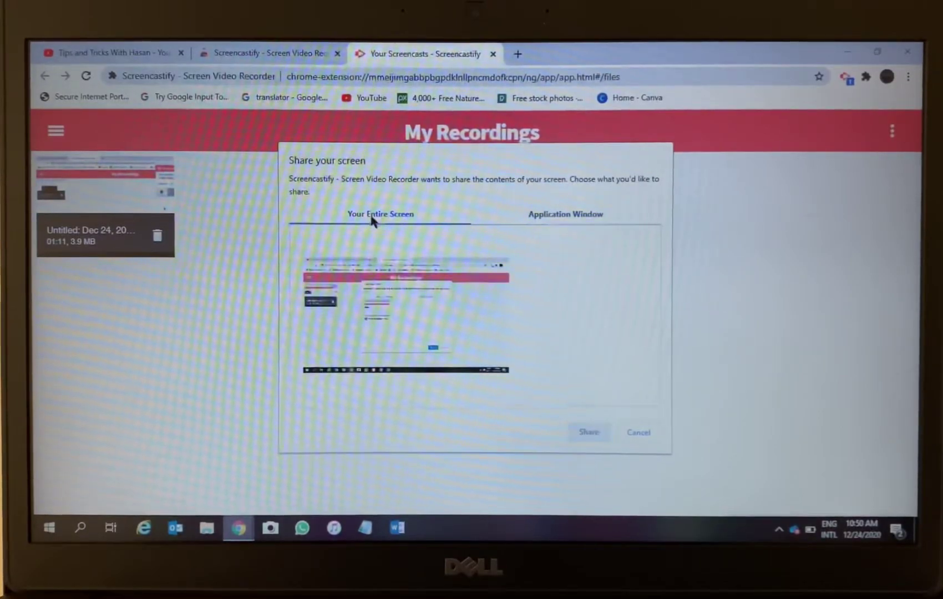
{"action": "left_click", "coordinate": [400, 293]}
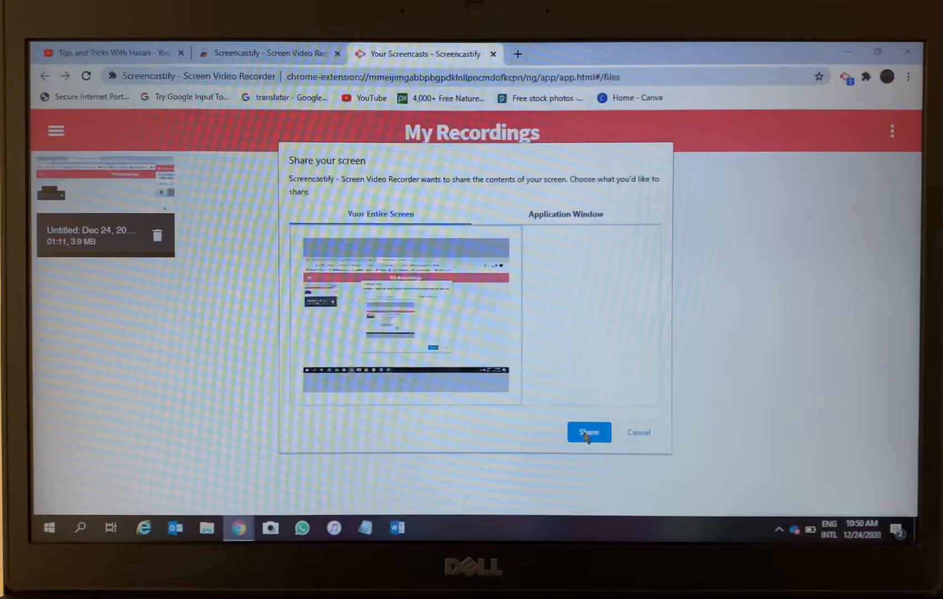
{"action": "left_click", "coordinate": [589, 433]}
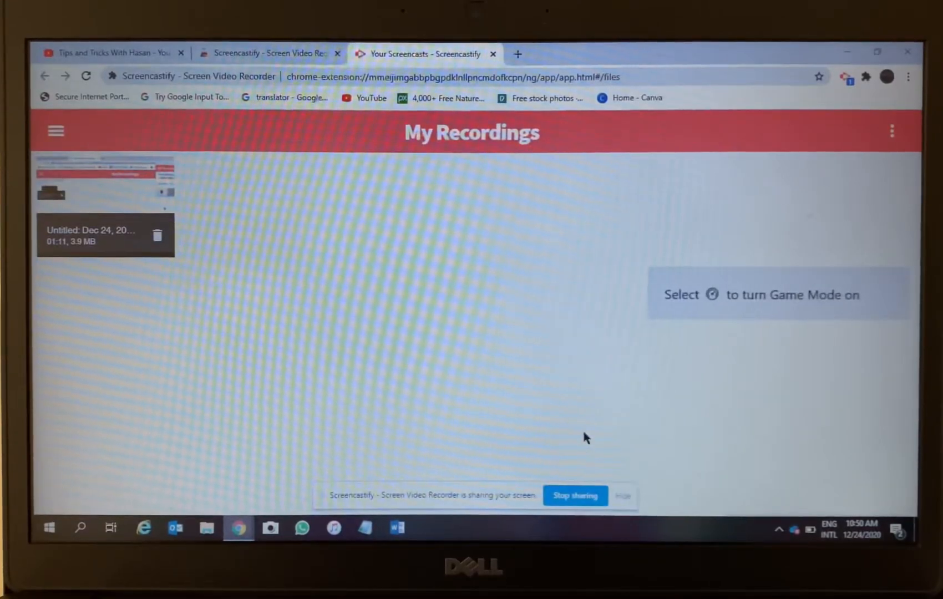
Step: Dismiss the sharing notice and bring the YouTube channel page into view while recording
{"action": "left_click", "coordinate": [623, 503]}
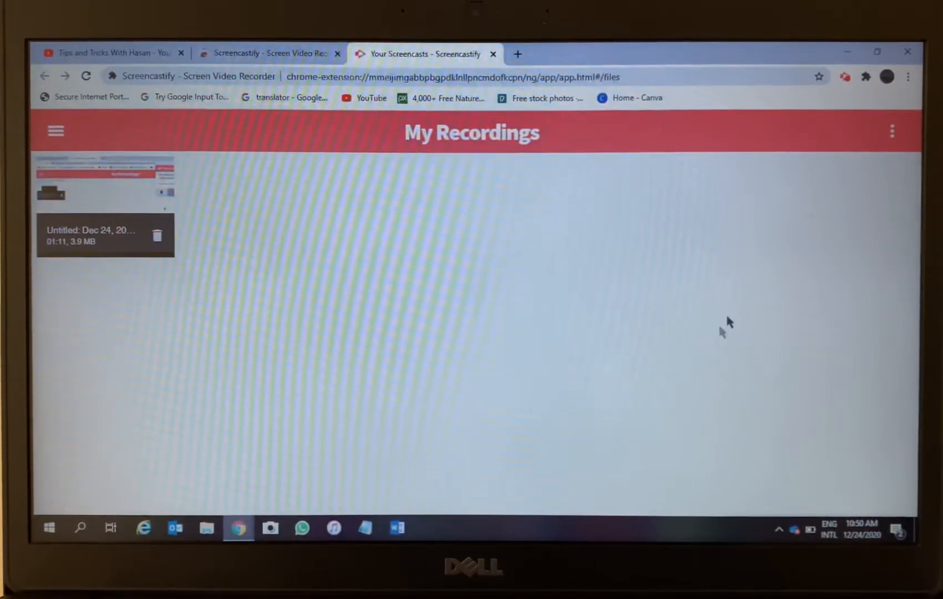
{"action": "left_click", "coordinate": [846, 77]}
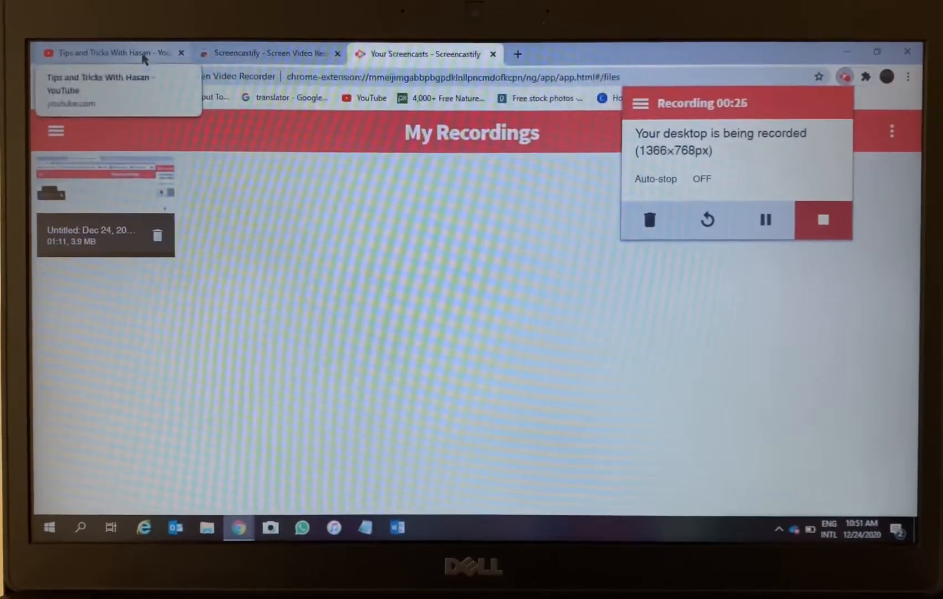
{"action": "left_click", "coordinate": [144, 57]}
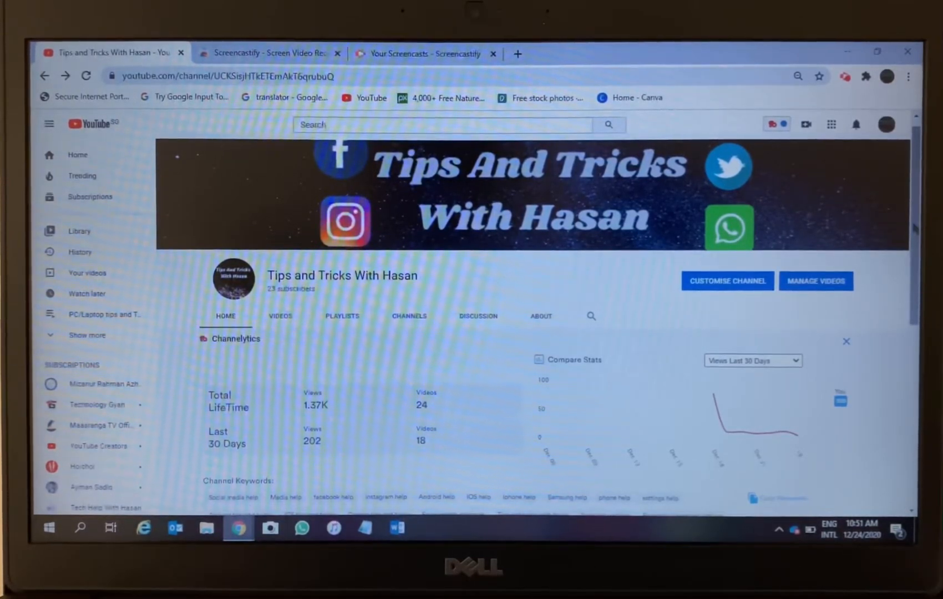
{"action": "scroll", "coordinate": [516, 332], "scroll_direction": "down", "scroll_amount": 2}
{"action": "scroll", "coordinate": [516, 331], "scroll_direction": "down", "scroll_amount": 2}
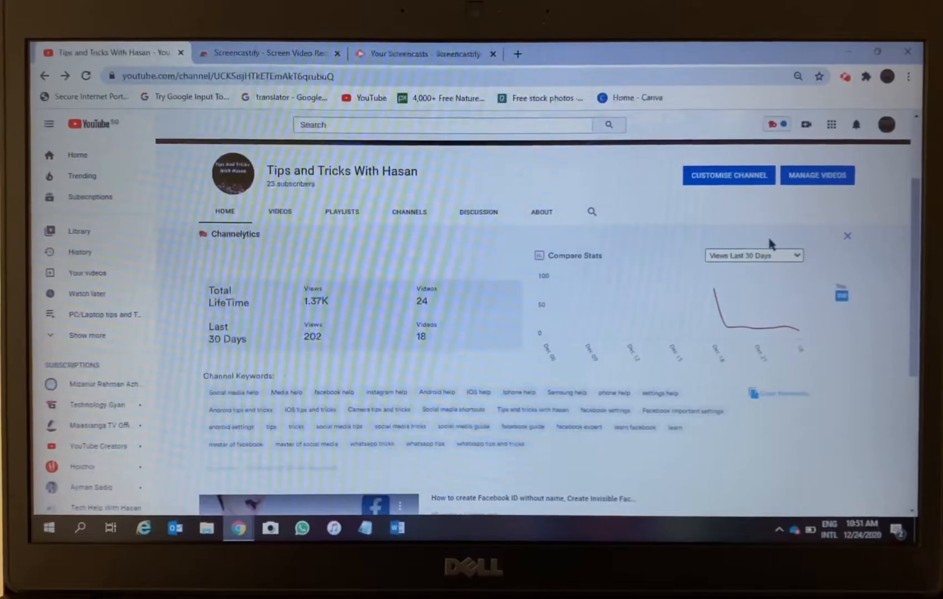
{"action": "left_click_drag", "start_coordinate": [916, 256], "coordinate": [916, 268]}
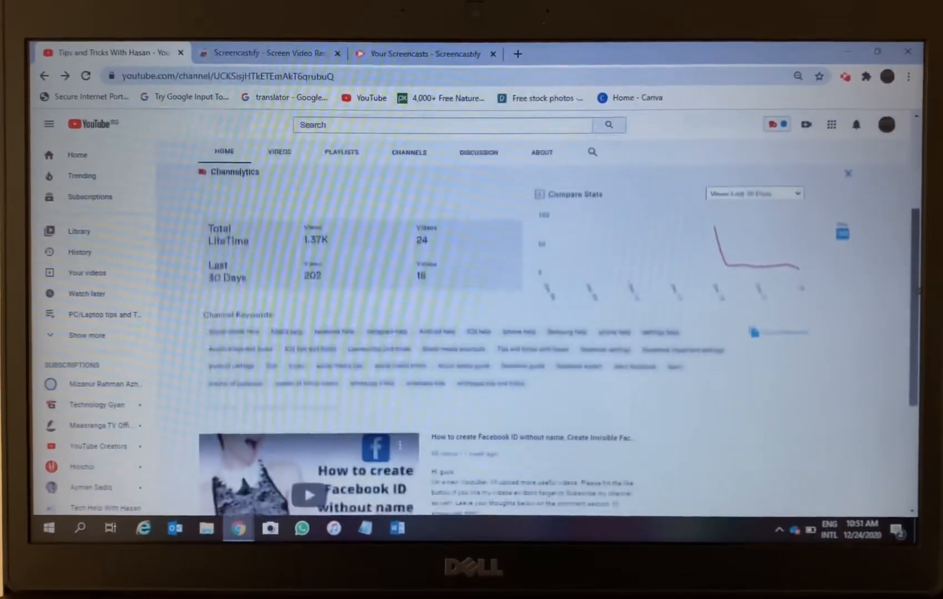
{"action": "scroll", "coordinate": [516, 331], "scroll_direction": "down", "scroll_amount": 2}
{"action": "scroll", "coordinate": [516, 331], "scroll_direction": "down", "scroll_amount": 3}
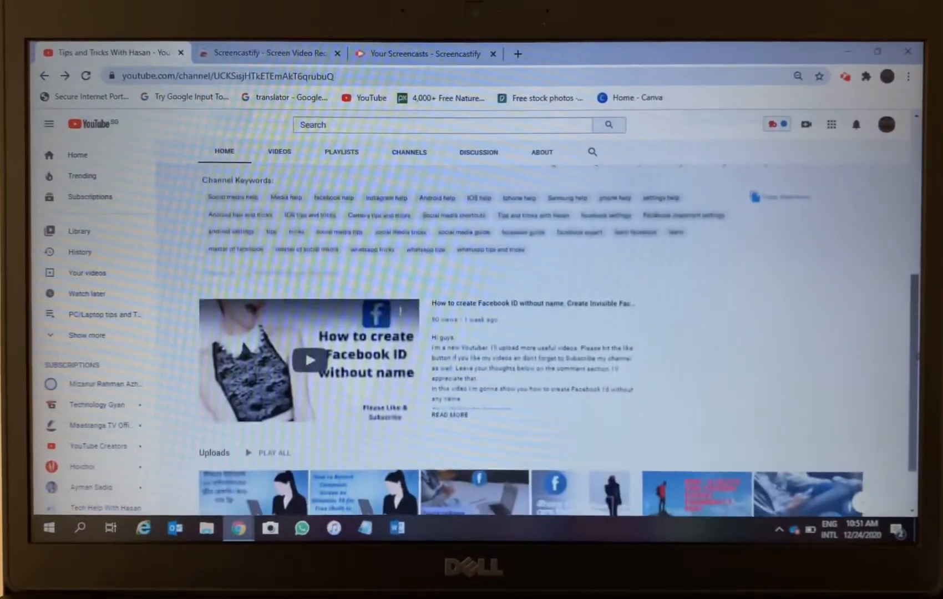
{"action": "scroll", "coordinate": [516, 331], "scroll_direction": "down", "scroll_amount": 2}
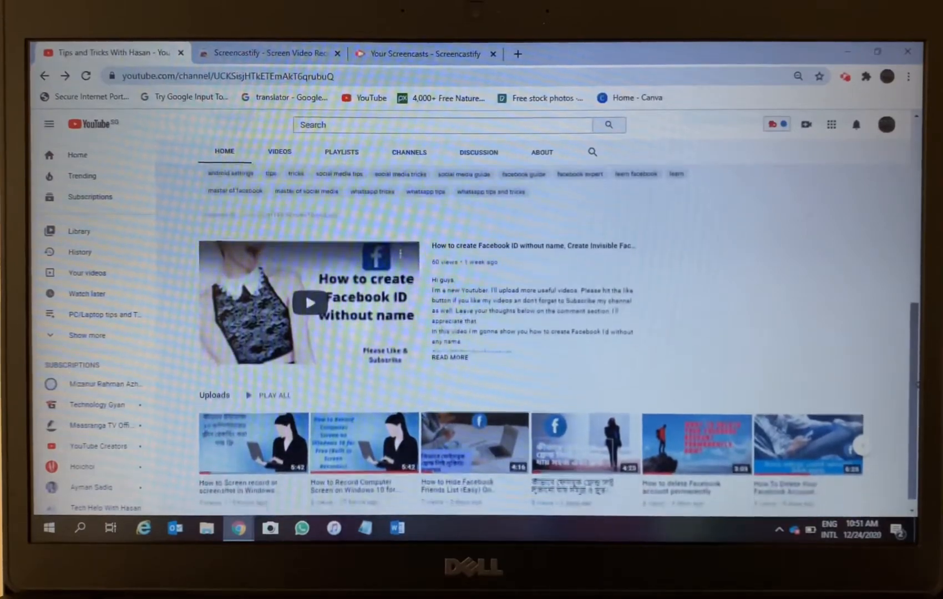
{"action": "scroll", "coordinate": [515, 332], "scroll_direction": "down", "scroll_amount": 1}
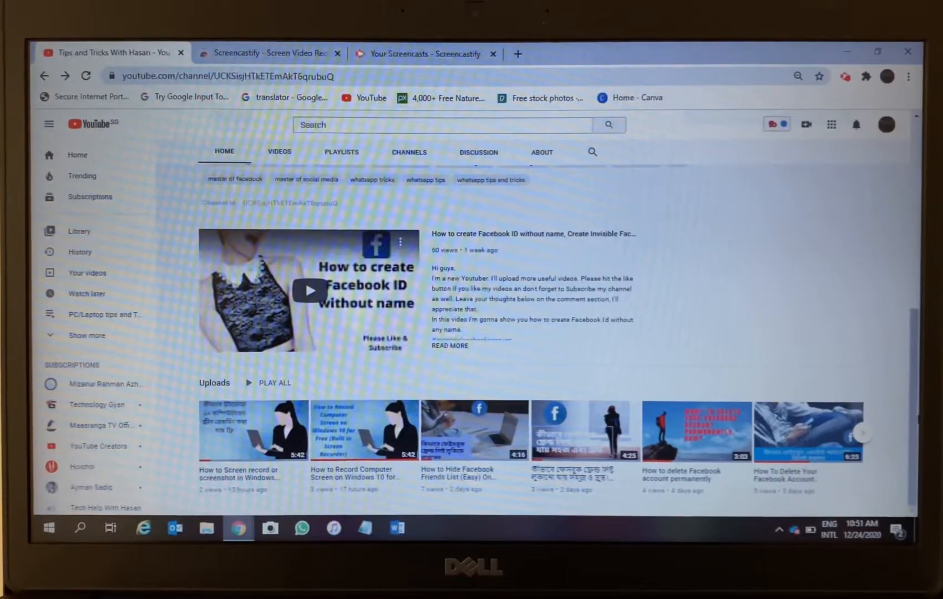
Step: Stop the screen recording from the Screencastify toolbar controls
{"action": "left_click", "coordinate": [425, 54]}
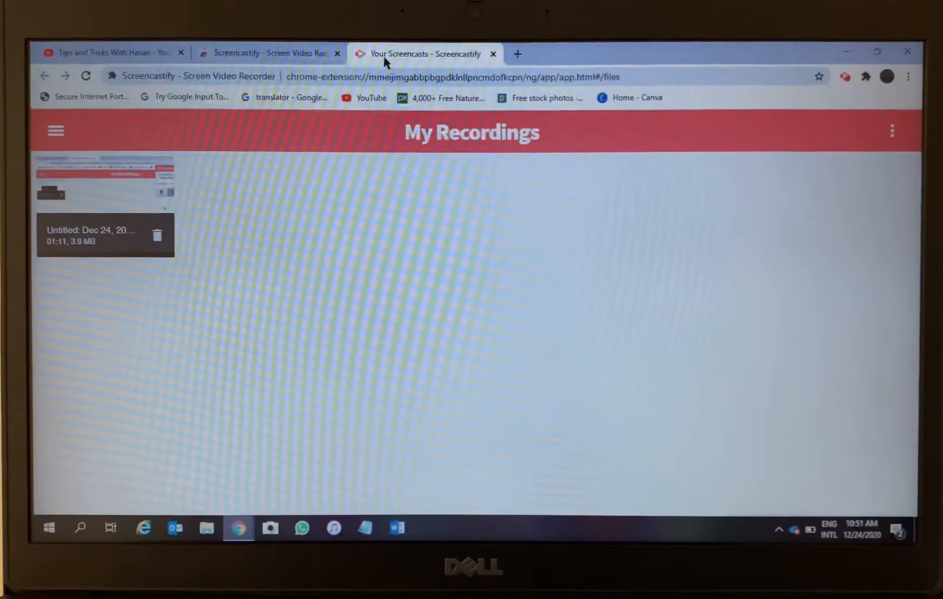
{"action": "left_click", "coordinate": [115, 53]}
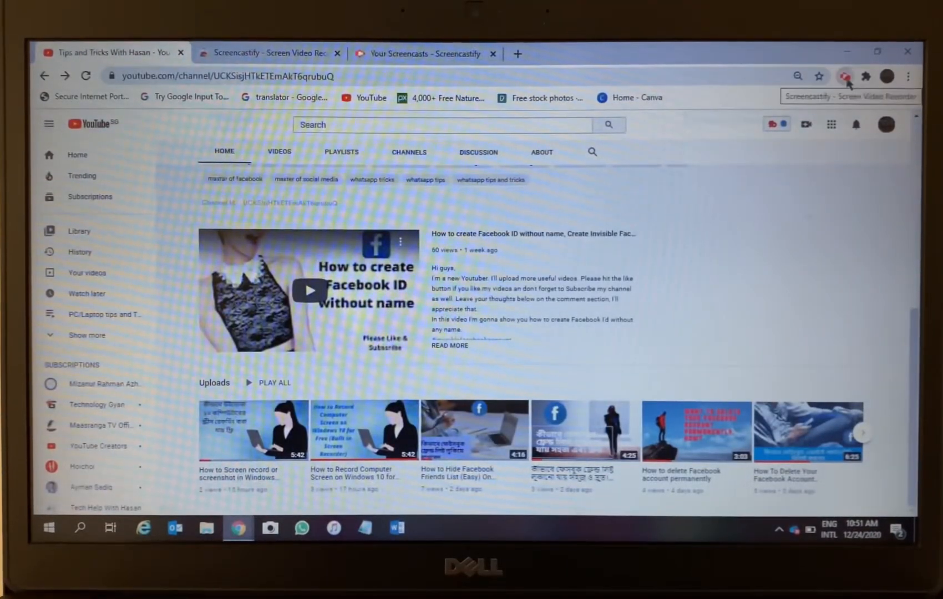
{"action": "left_click", "coordinate": [847, 77]}
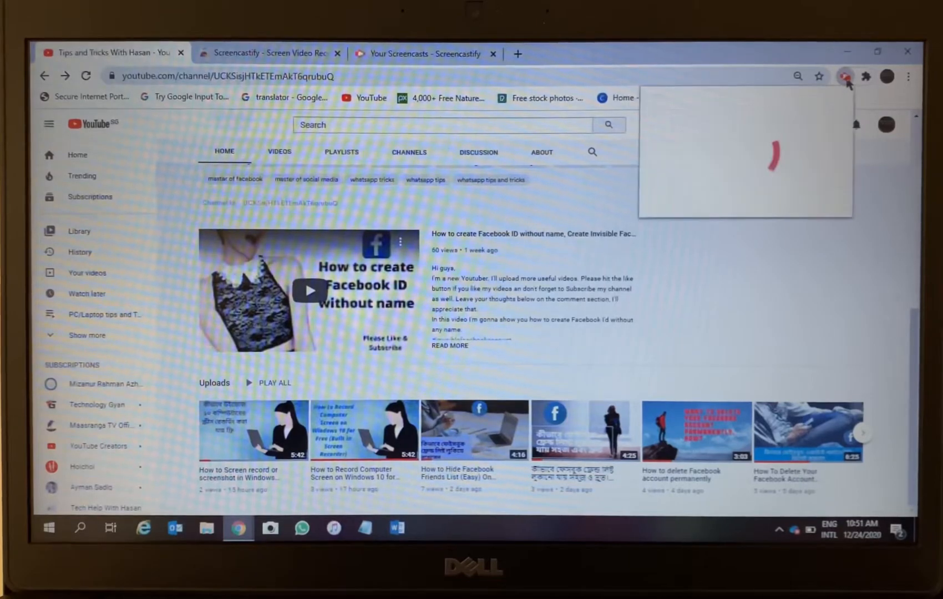
{"action": "left_click", "coordinate": [823, 219]}
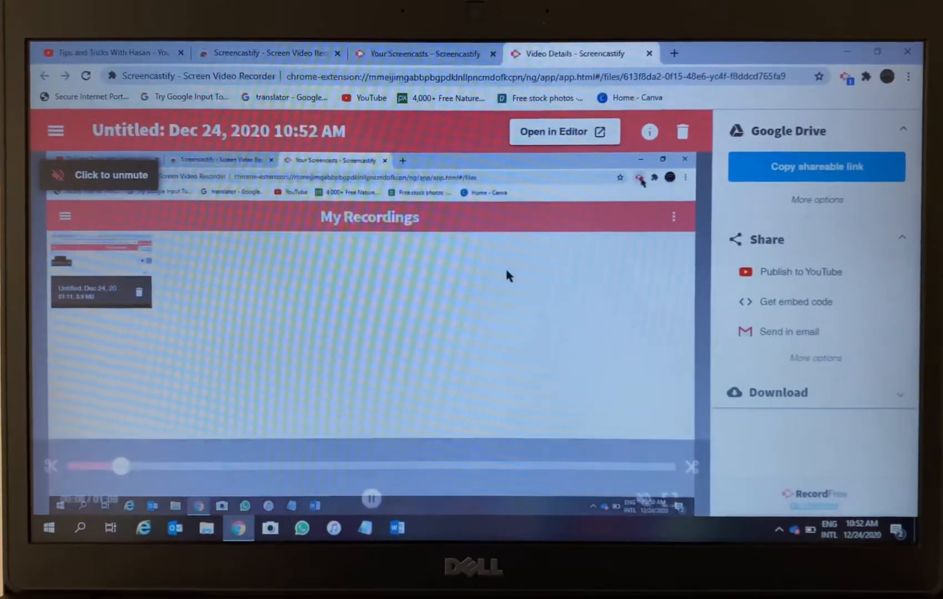
{"action": "mouse_move", "coordinate": [371, 309]}
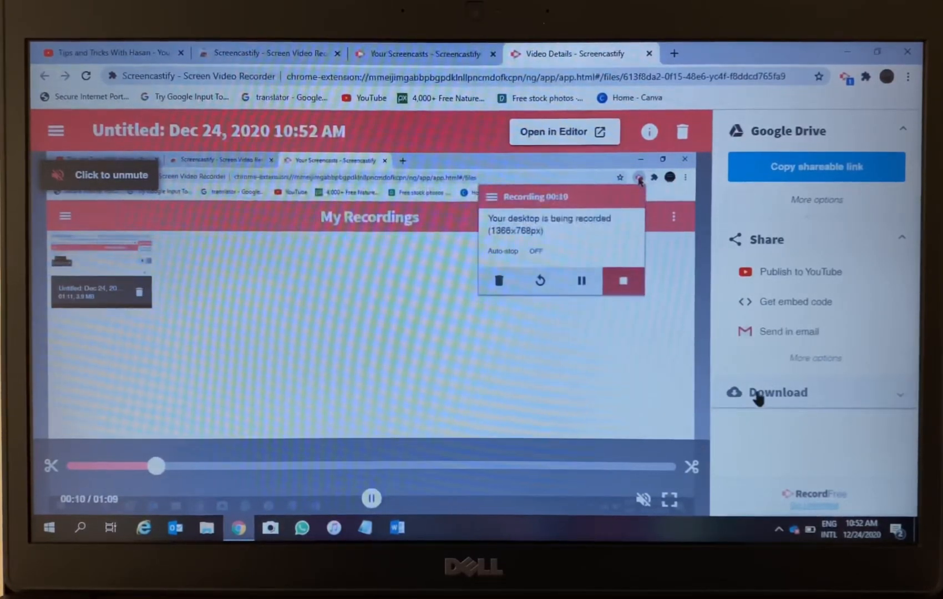
Step: Start an MP4 export with fixed frame rate conversion on and the FPS field cleared for 60
{"action": "left_click", "coordinate": [758, 399]}
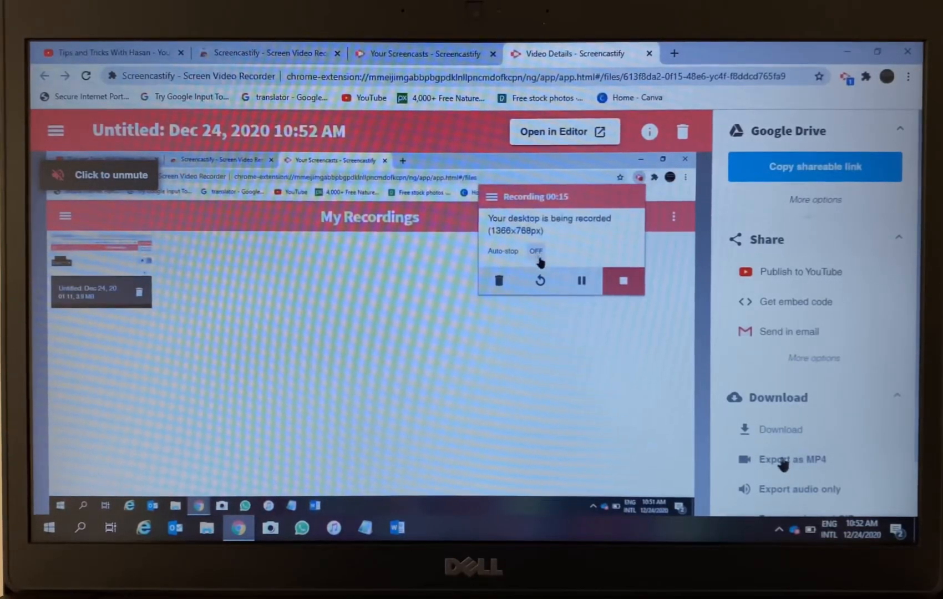
{"action": "left_click", "coordinate": [784, 461]}
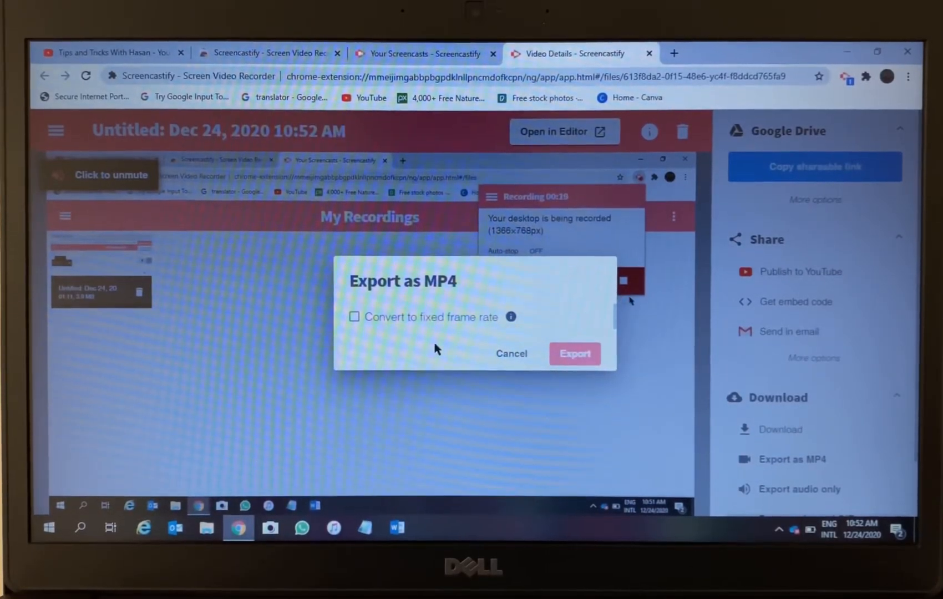
{"action": "left_click", "coordinate": [354, 318]}
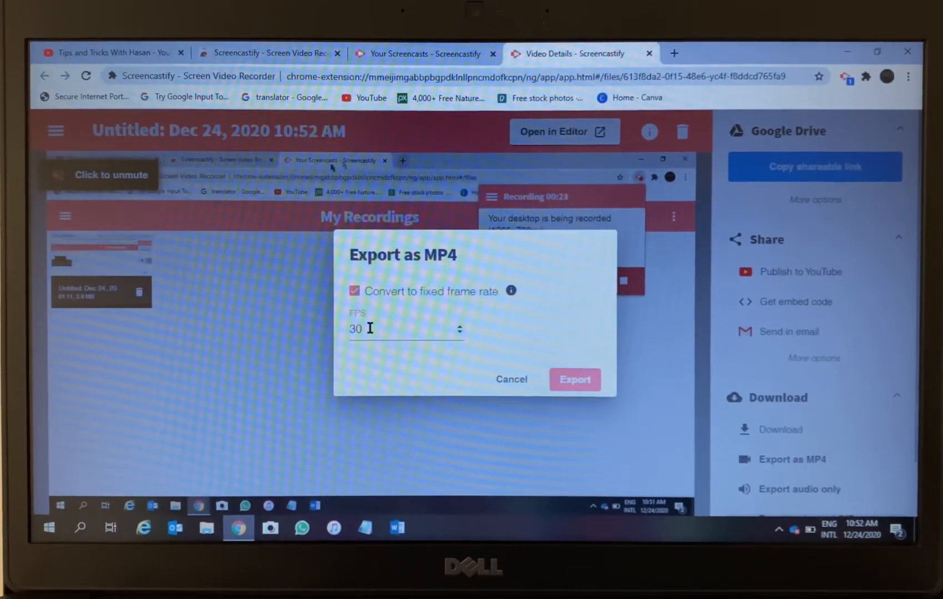
{"action": "left_click", "coordinate": [460, 332]}
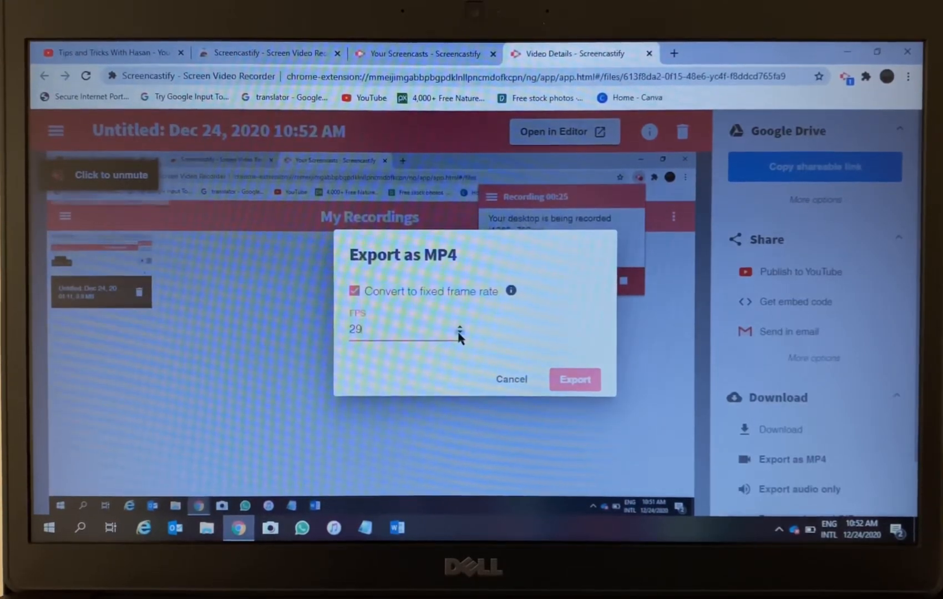
{"action": "left_click", "coordinate": [460, 326]}
{"action": "left_click", "coordinate": [460, 326]}
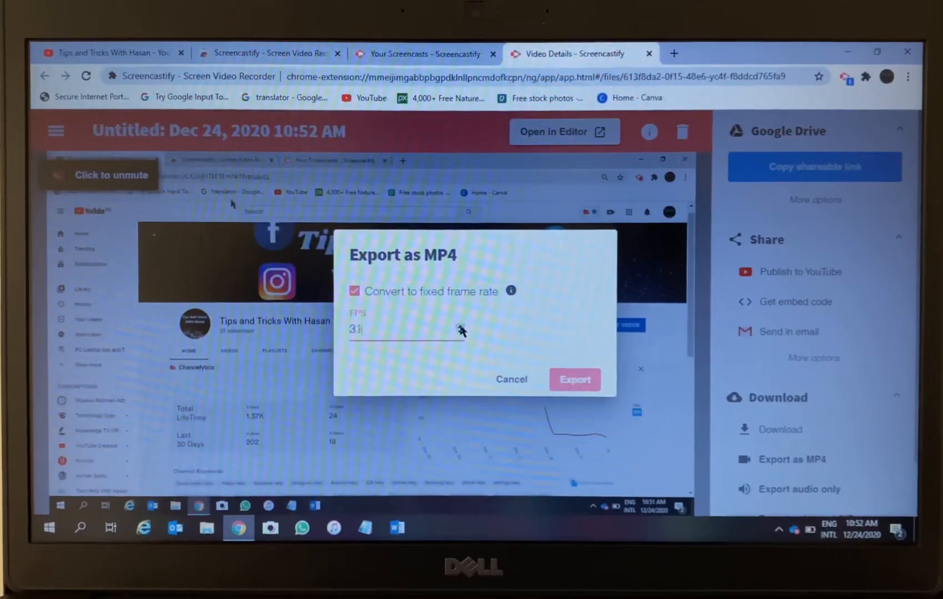
{"action": "key", "text": "BackSpace"}
{"action": "key", "text": "BackSpace"}
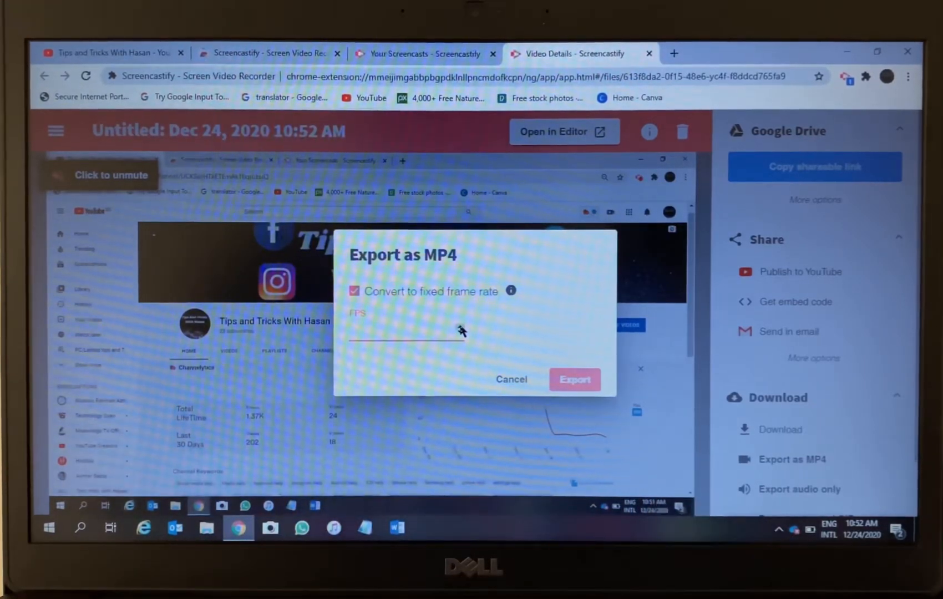
{"action": "type", "text": "60"}
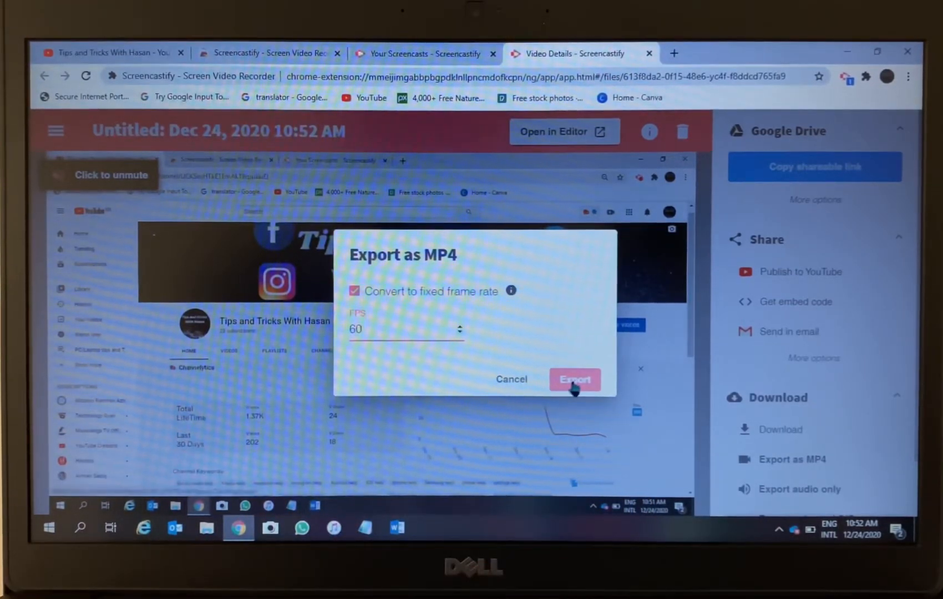
Step: Export the recording at 60 FPS and download the Untitled MP4 to the Downloads folder
{"action": "left_click", "coordinate": [574, 381]}
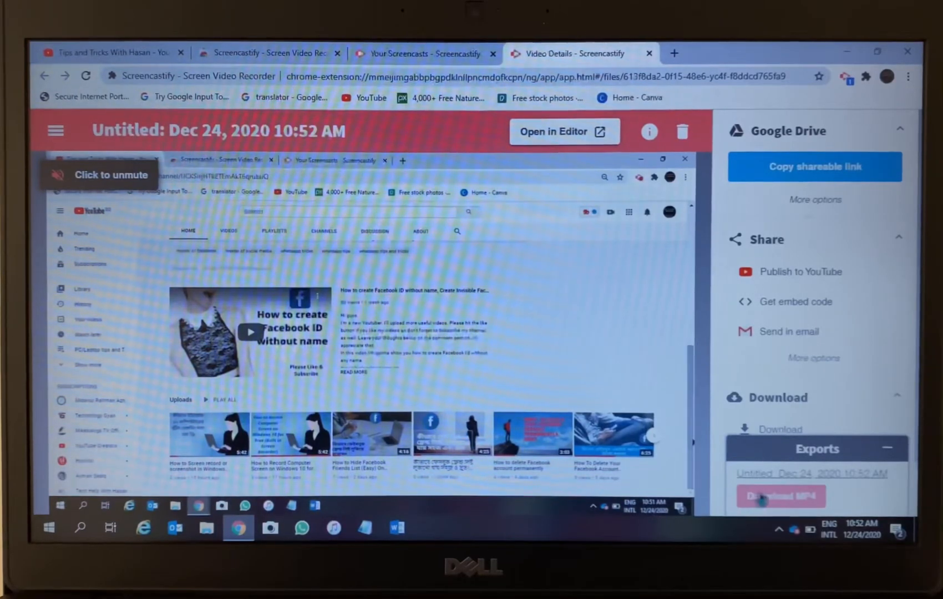
{"action": "left_click", "coordinate": [766, 498]}
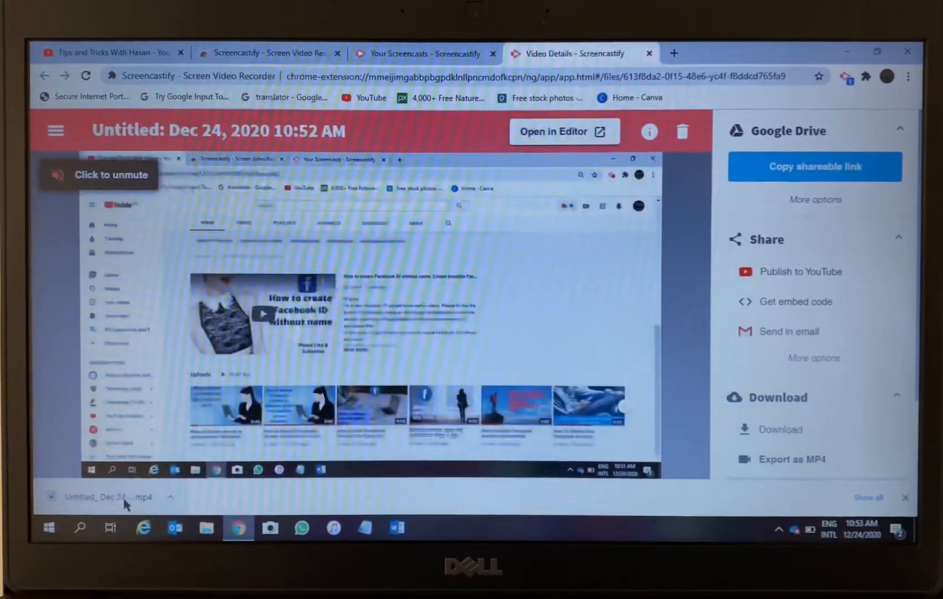
{"action": "left_click", "coordinate": [171, 500]}
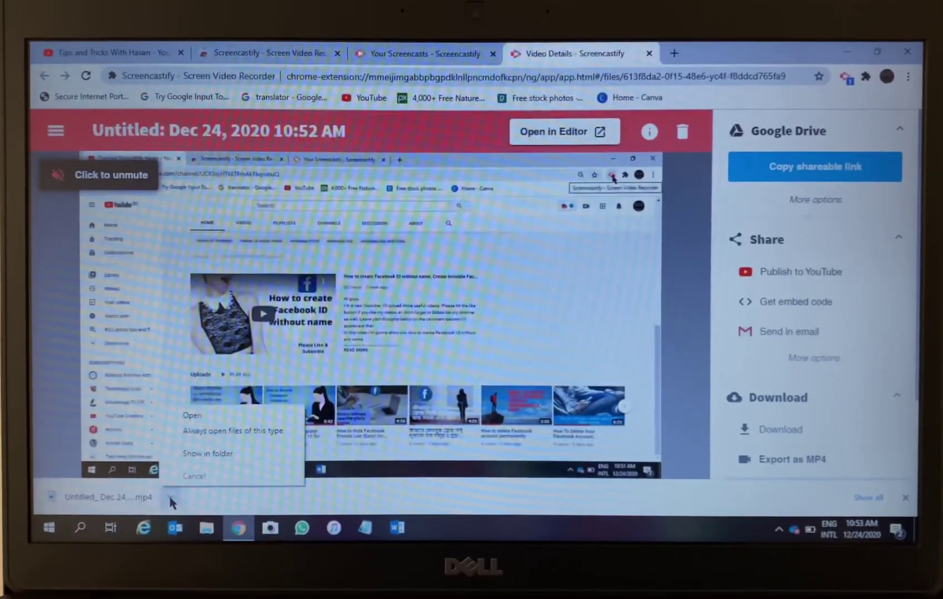
Step: Show the downloaded MP4 in the Downloads folder, then return to Chrome
{"action": "left_click", "coordinate": [200, 453]}
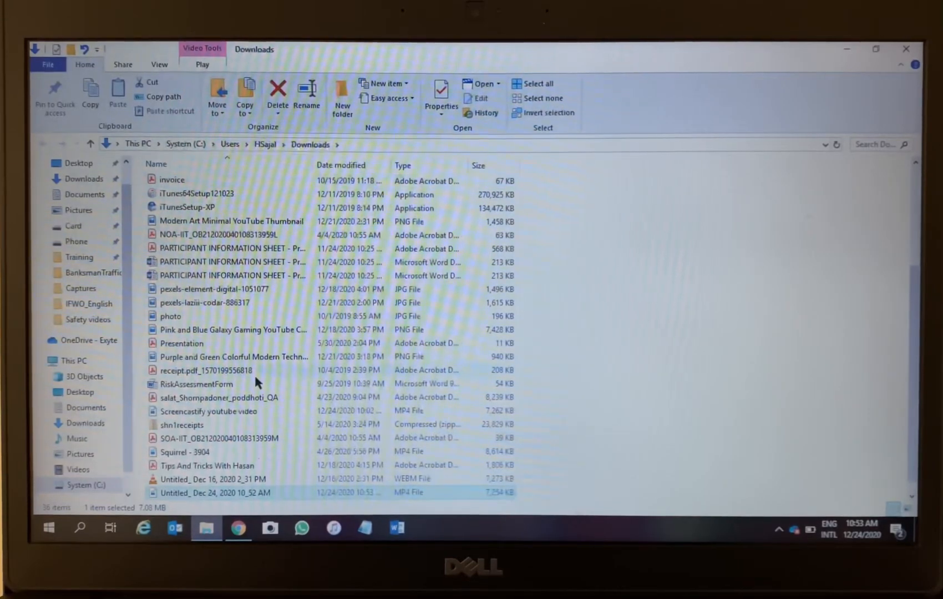
{"action": "left_click", "coordinate": [240, 529]}
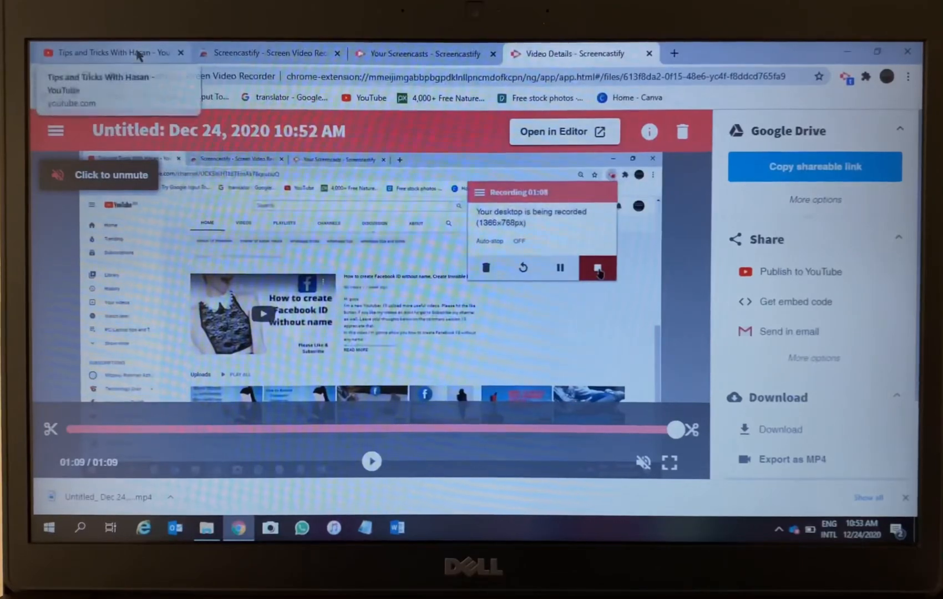
Step: Return to the Tips and Tricks With Hasan YouTube channel page at its banner
{"action": "left_click", "coordinate": [118, 53]}
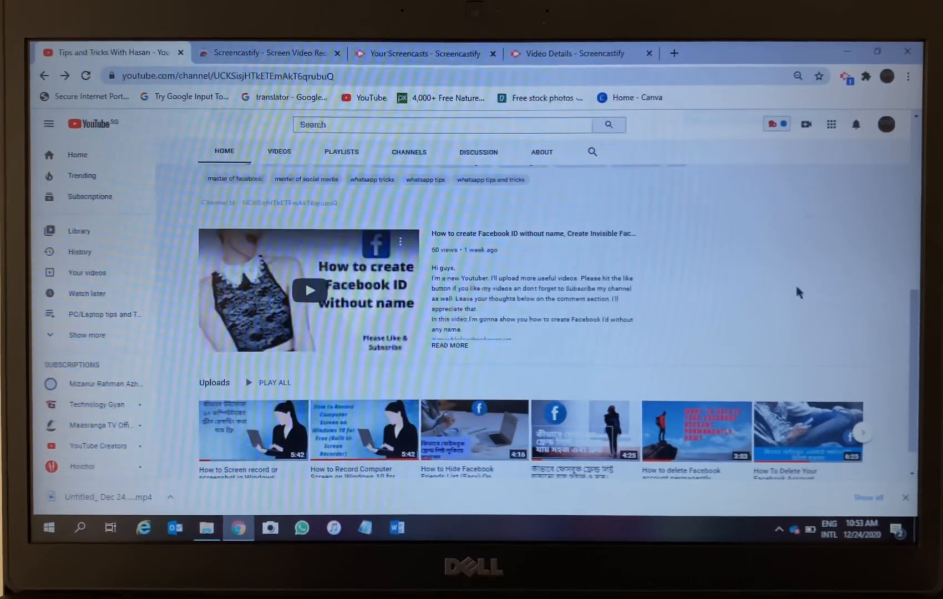
{"action": "scroll", "coordinate": [795, 282], "scroll_direction": "up", "scroll_amount": 8}
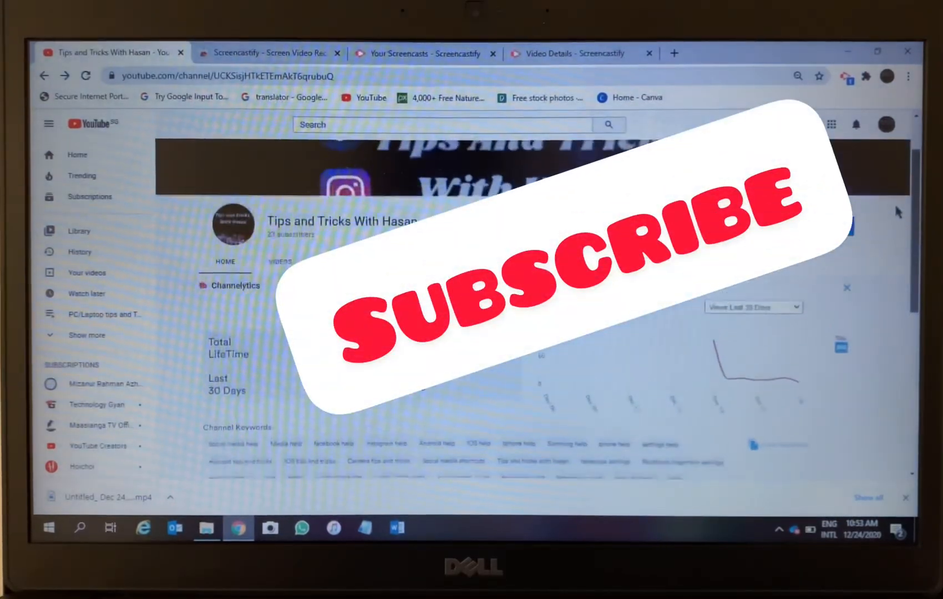
{"action": "scroll", "coordinate": [897, 212], "scroll_direction": "up", "scroll_amount": 3}
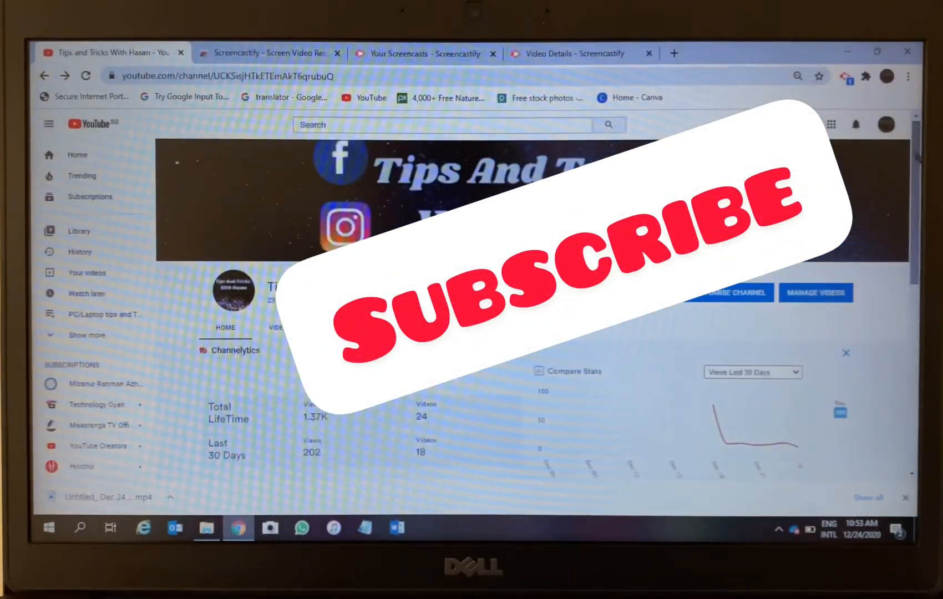